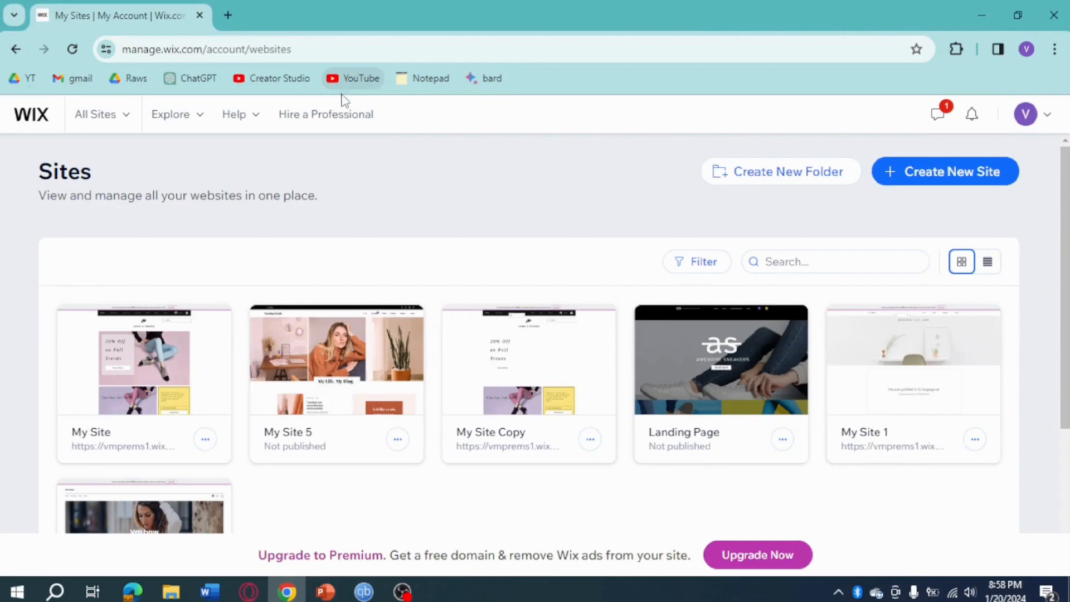
Open the site named My Site from the sites list and launch it in the website editor
{"action": "mouse_move", "coordinate": [172, 360]}
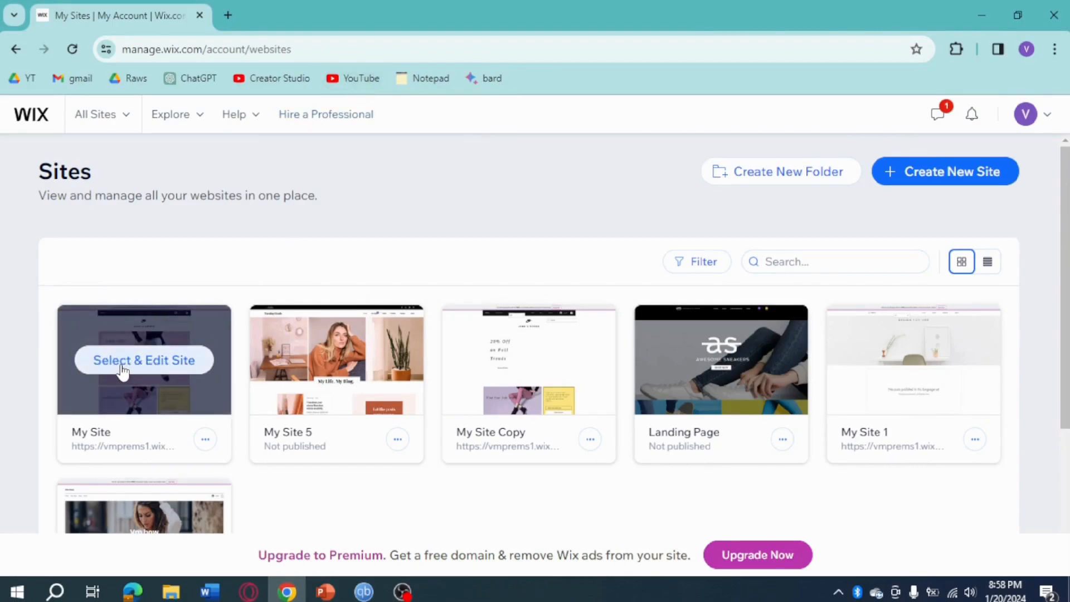
{"action": "left_click", "coordinate": [153, 370]}
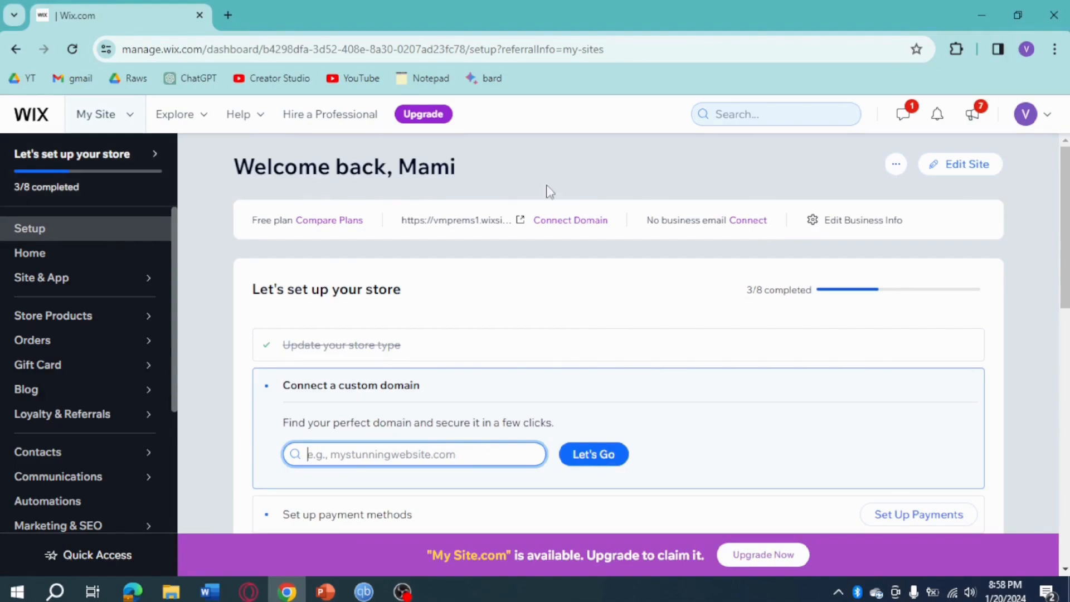
{"action": "left_click", "coordinate": [963, 172]}
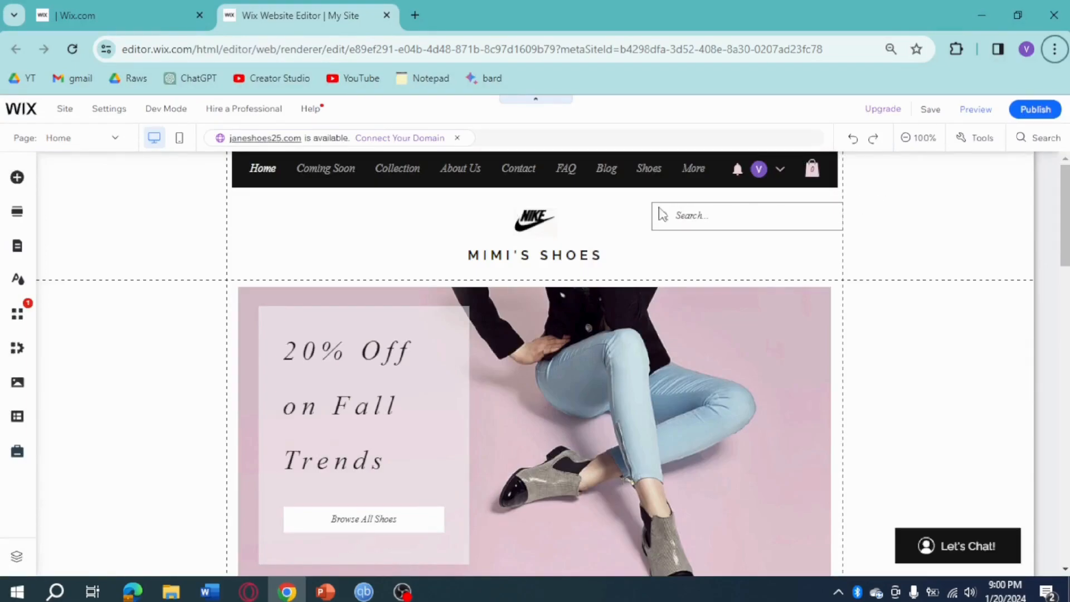
{"action": "left_click", "coordinate": [596, 193]}
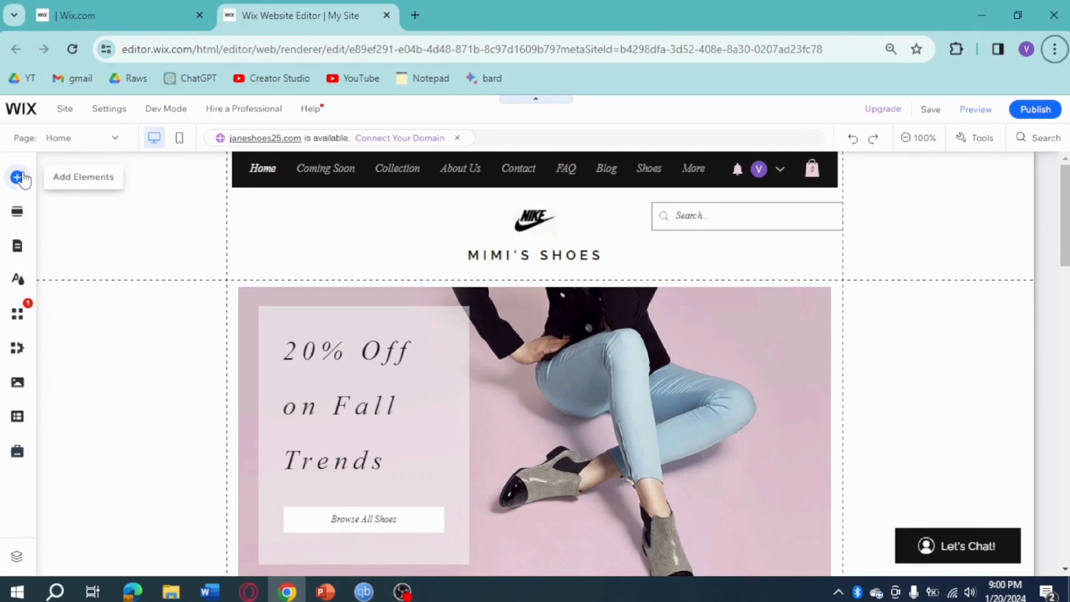
Open the site's pages and menu, and make Shoes a subpage of Collection, placed between Boots and Flats
{"action": "left_click", "coordinate": [20, 250]}
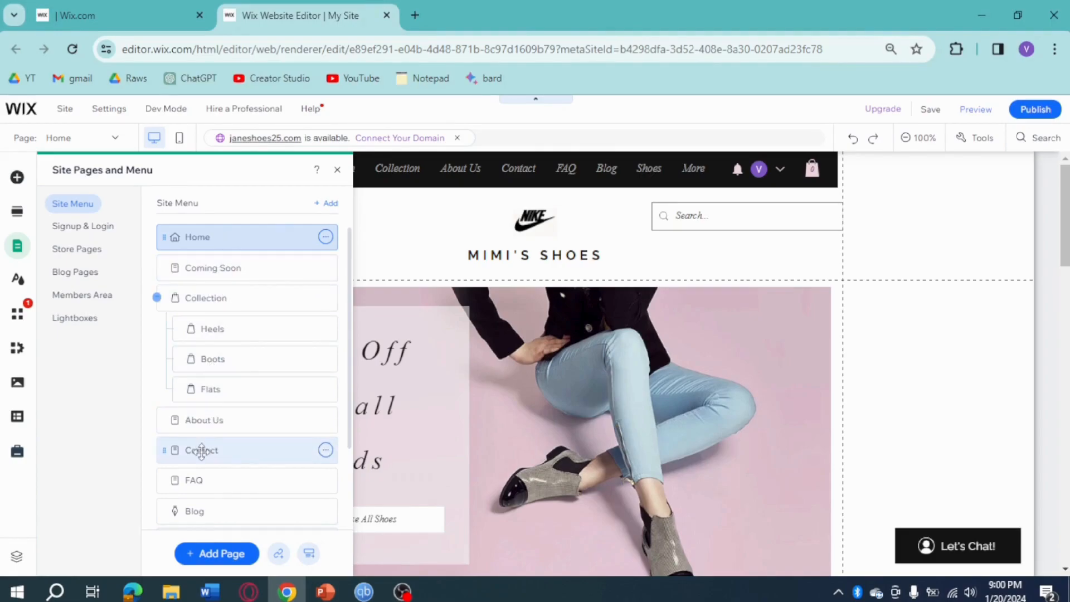
{"action": "scroll", "coordinate": [241, 473], "scroll_direction": "down", "scroll_amount": 2}
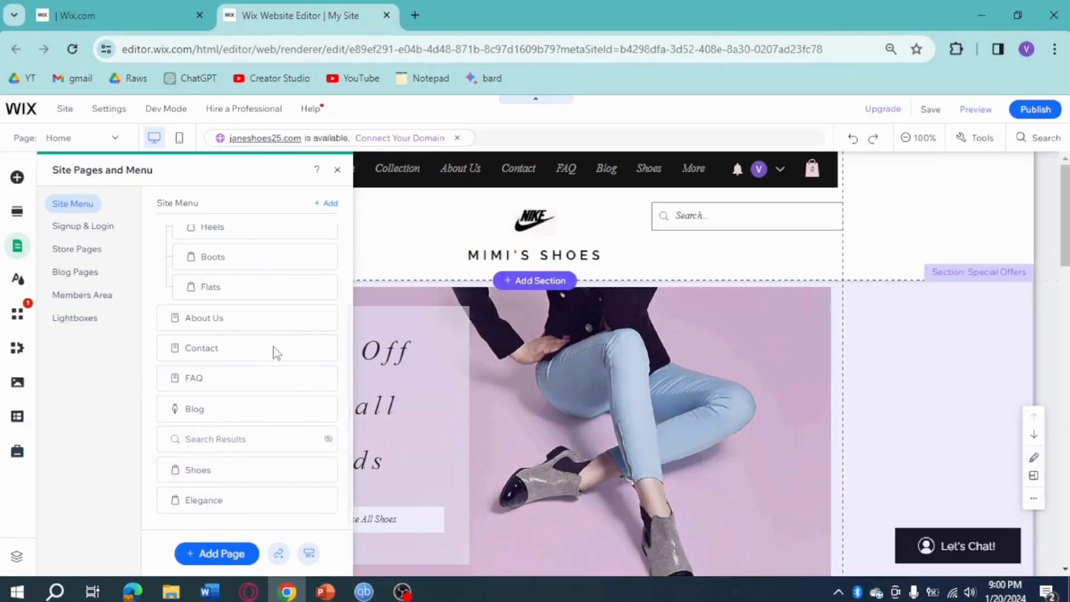
{"action": "scroll", "coordinate": [247, 329], "scroll_direction": "up", "scroll_amount": 2}
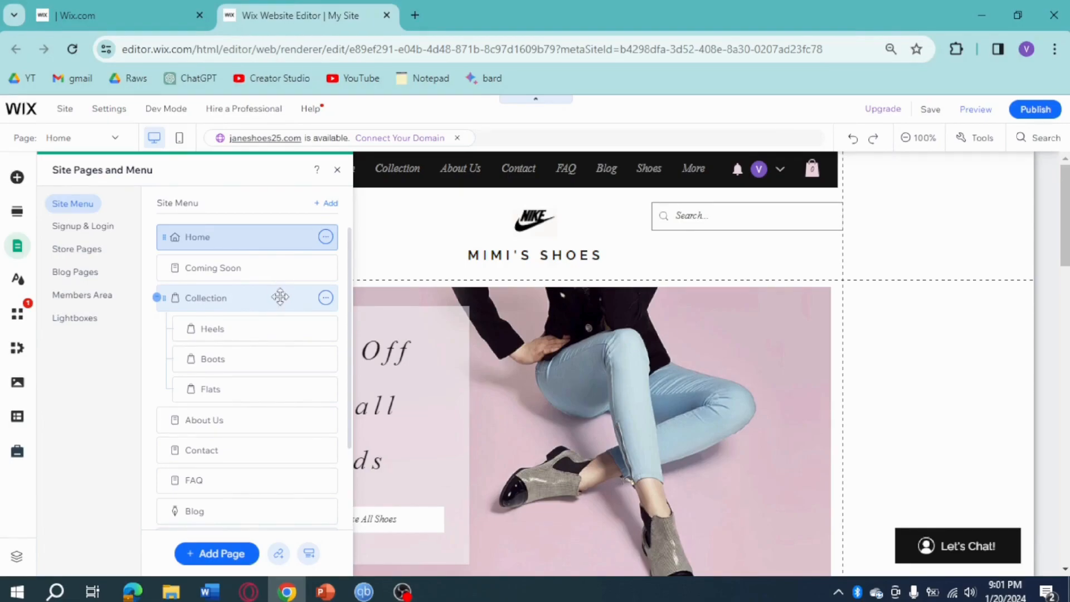
{"action": "scroll", "coordinate": [279, 323], "scroll_direction": "down", "scroll_amount": 2}
{"action": "left_click_drag", "start_coordinate": [242, 472], "coordinate": [256, 323]}
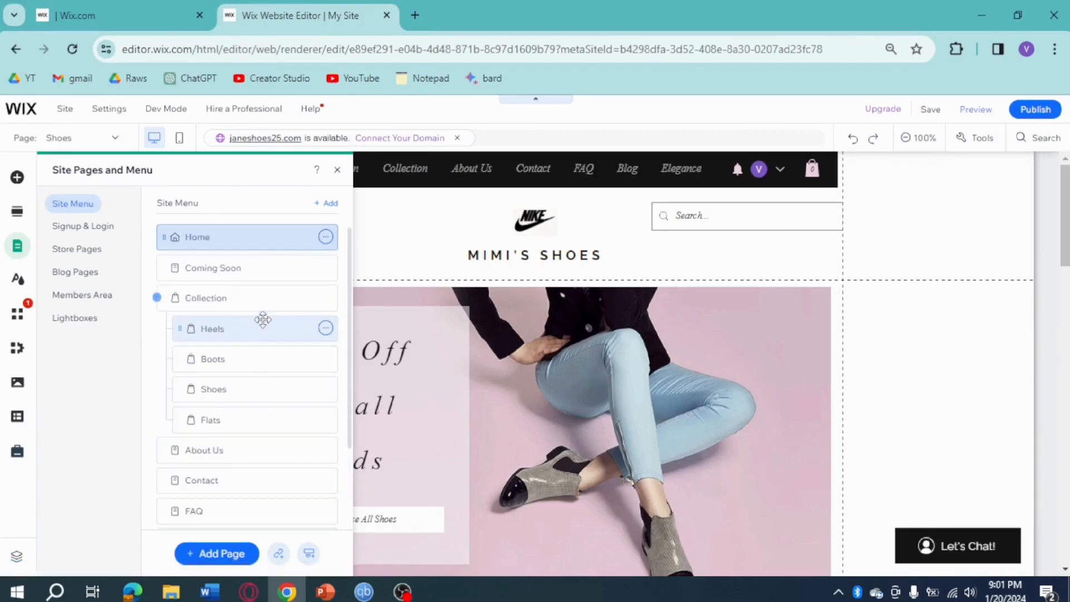
Make the Elegance page a subpage of Collection, placed between Boots and Shoes
{"action": "scroll", "coordinate": [263, 319], "scroll_direction": "down", "scroll_amount": 2}
{"action": "left_click_drag", "start_coordinate": [231, 503], "coordinate": [247, 306]}
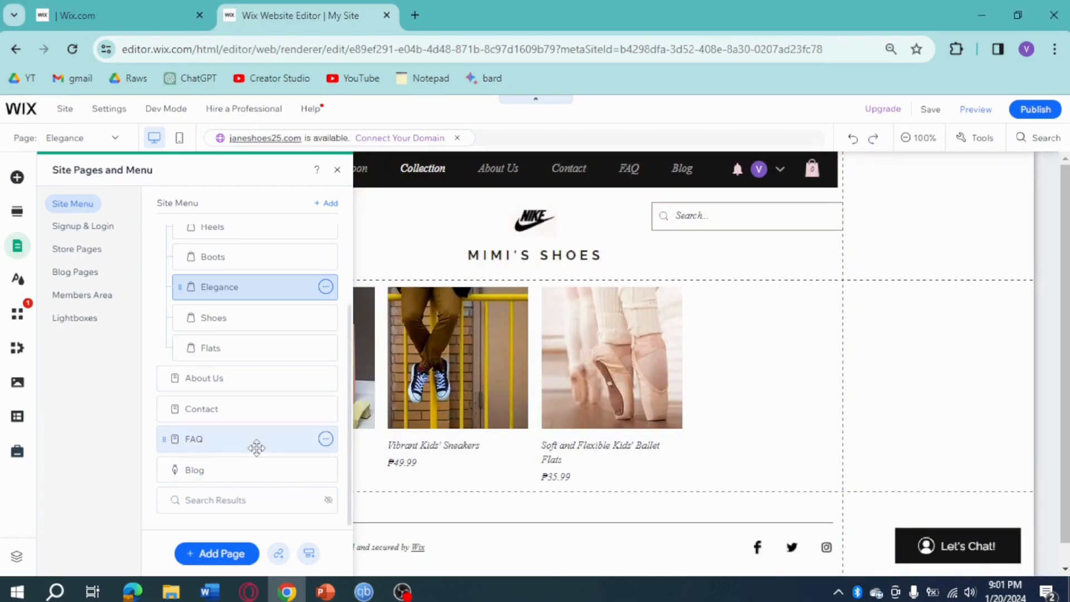
{"action": "scroll", "coordinate": [262, 449], "scroll_direction": "up", "scroll_amount": 2}
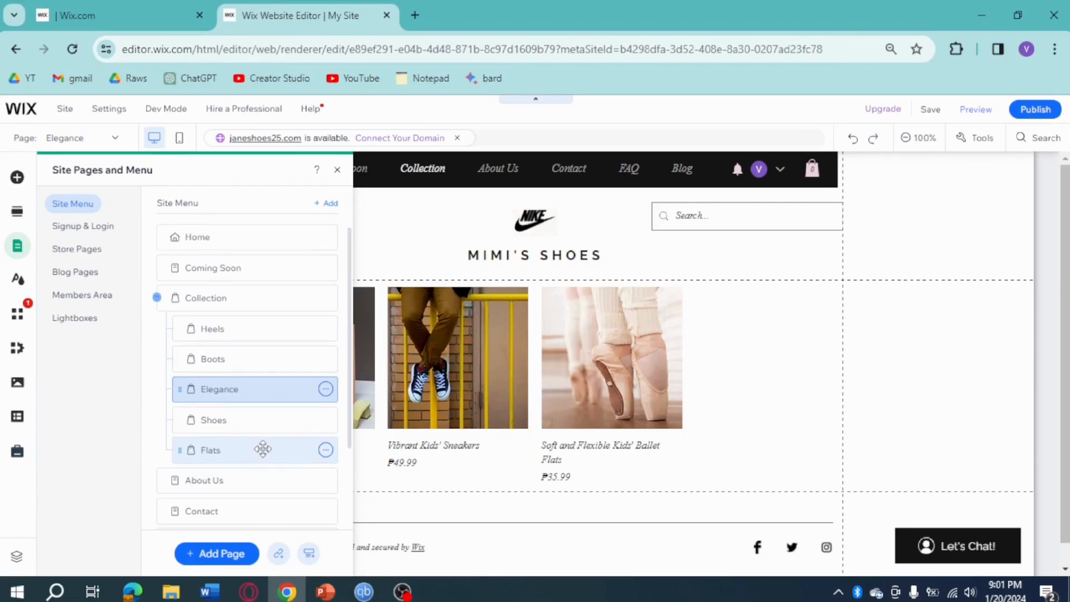
Delete the FAQ page from the site menu
{"action": "scroll", "coordinate": [263, 449], "scroll_direction": "down", "scroll_amount": 2}
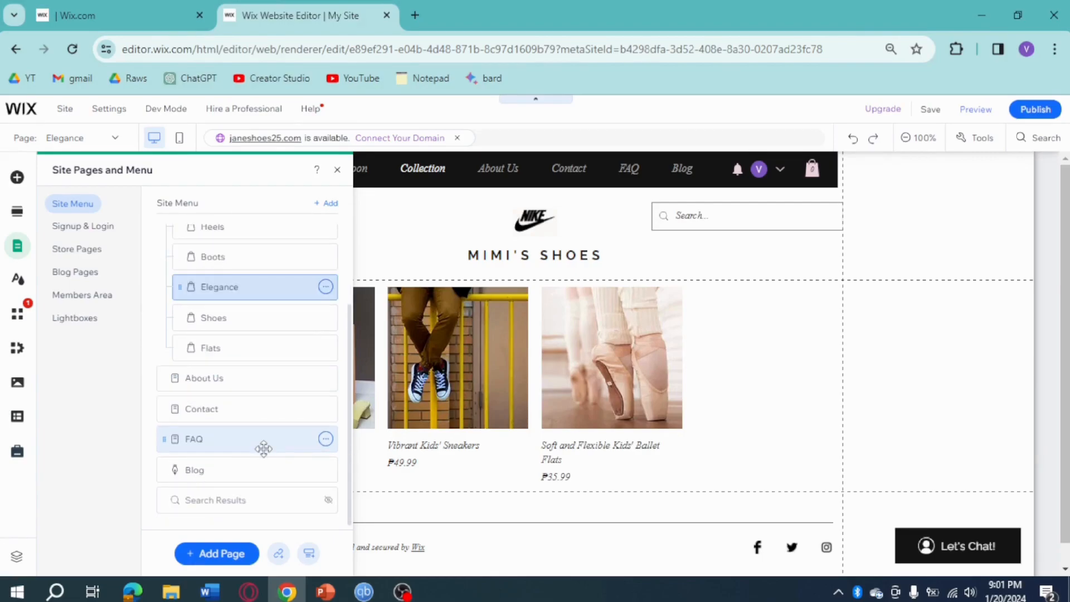
{"action": "left_click", "coordinate": [325, 439]}
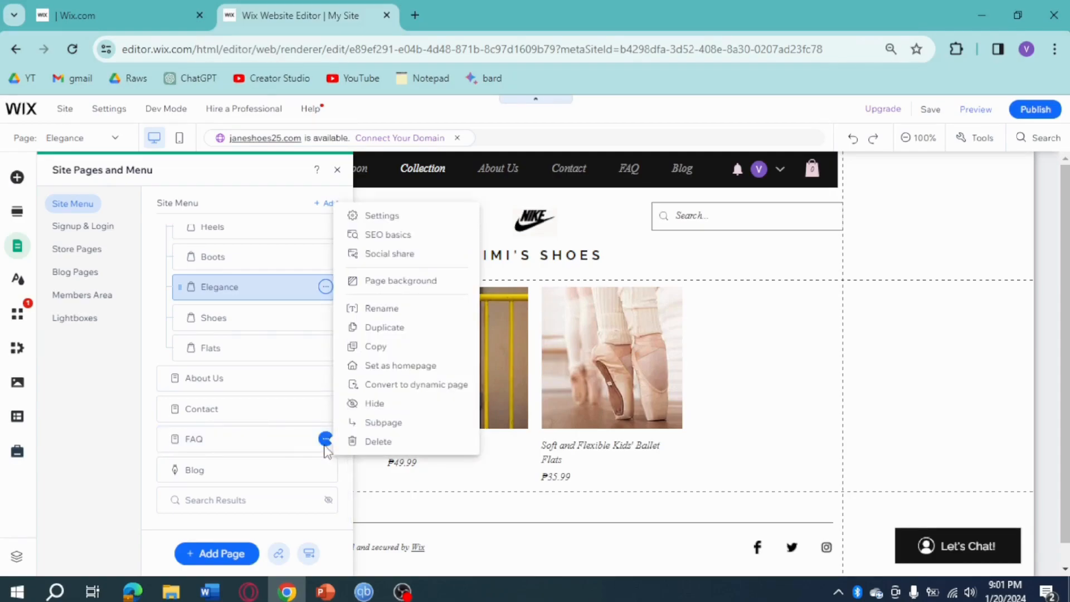
{"action": "left_click", "coordinate": [389, 449]}
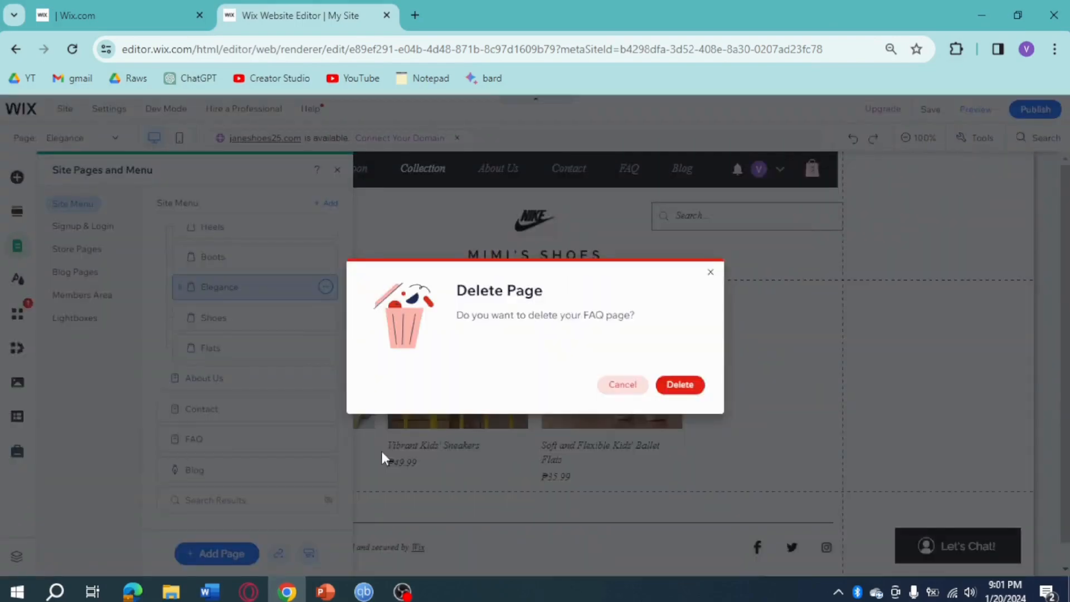
{"action": "left_click", "coordinate": [683, 392]}
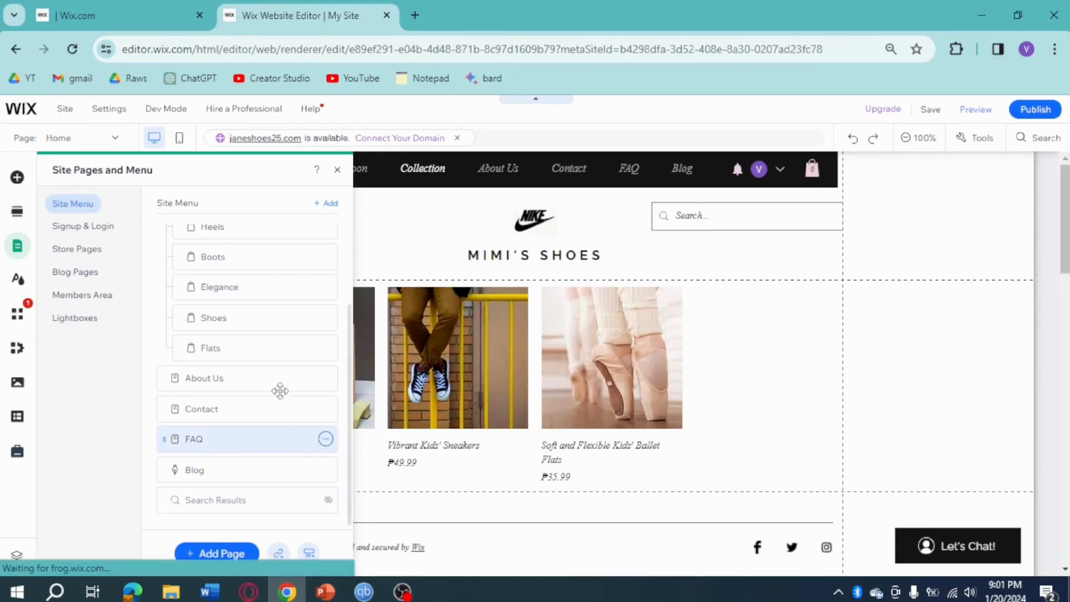
{"action": "left_click", "coordinate": [301, 360]}
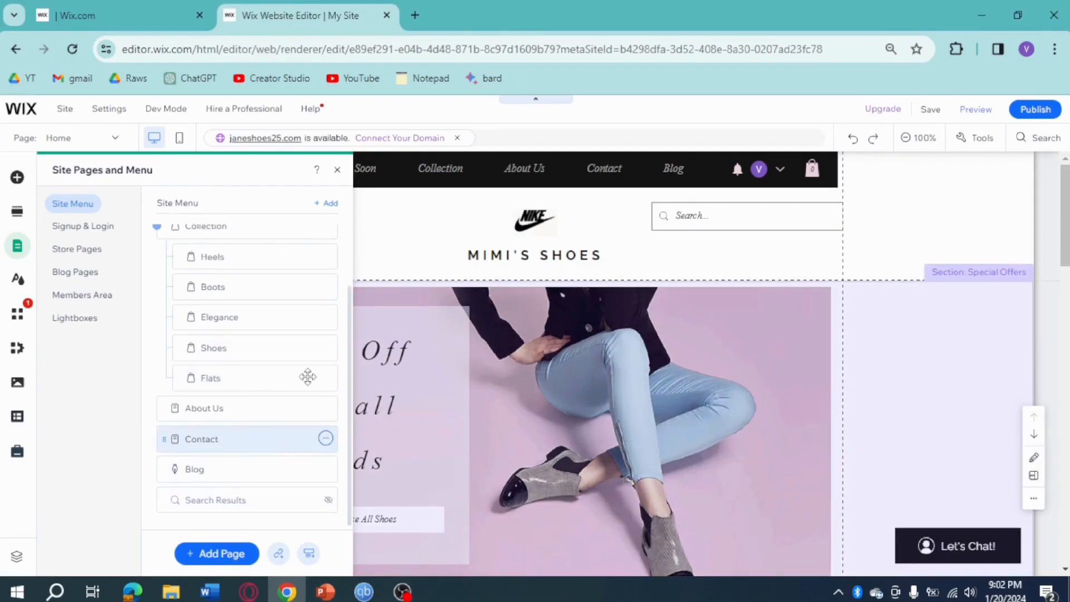
Switch the editor to the About Us page and close the site pages and menu
{"action": "scroll", "coordinate": [291, 384], "scroll_direction": "up", "scroll_amount": 2}
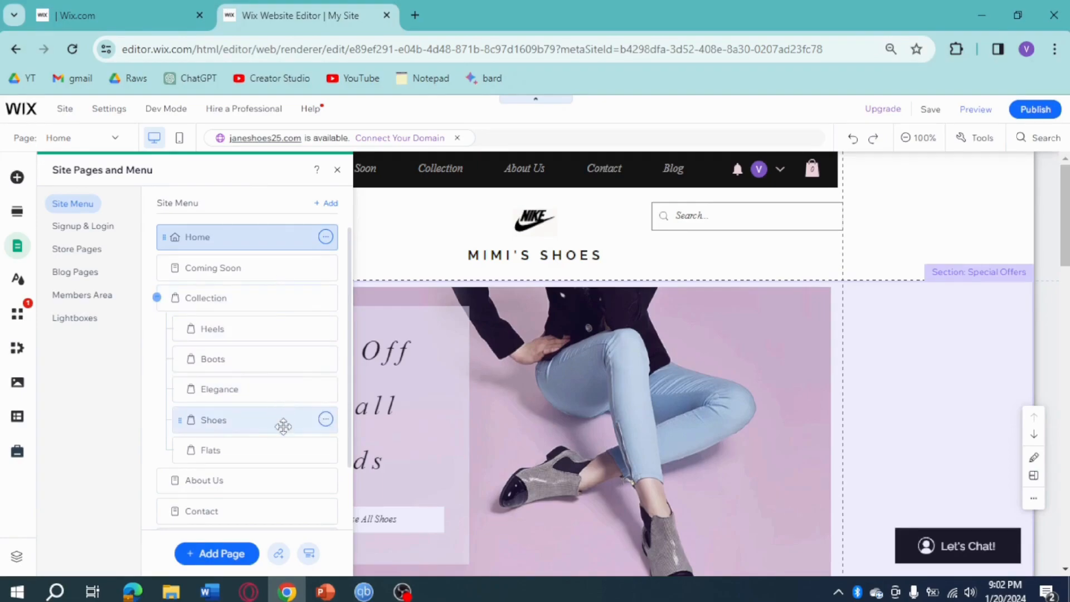
{"action": "scroll", "coordinate": [282, 429], "scroll_direction": "down", "scroll_amount": 2}
{"action": "left_click", "coordinate": [251, 416]}
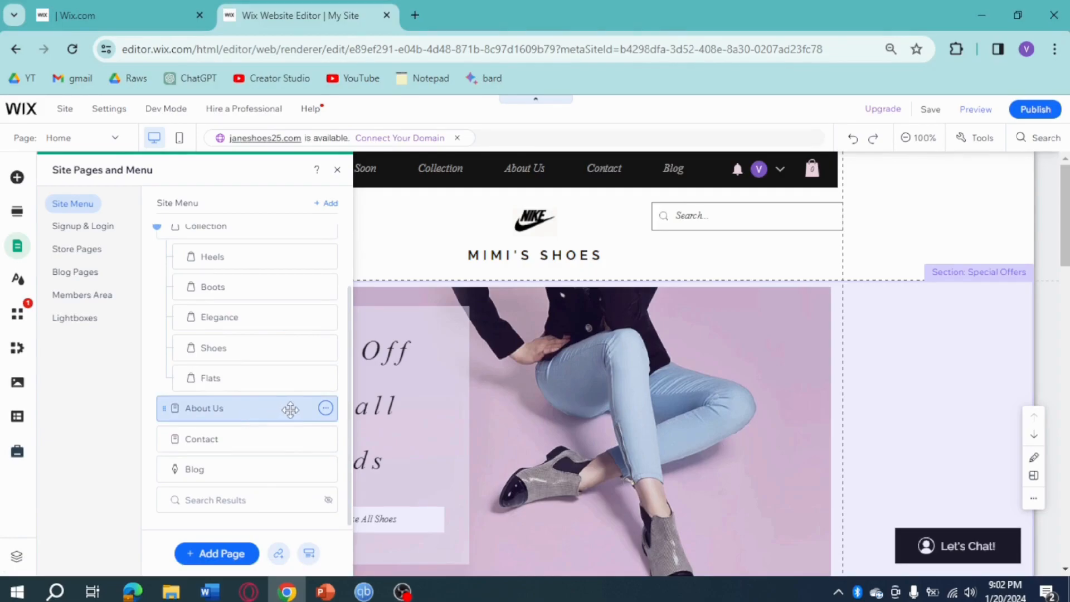
{"action": "left_click", "coordinate": [324, 409]}
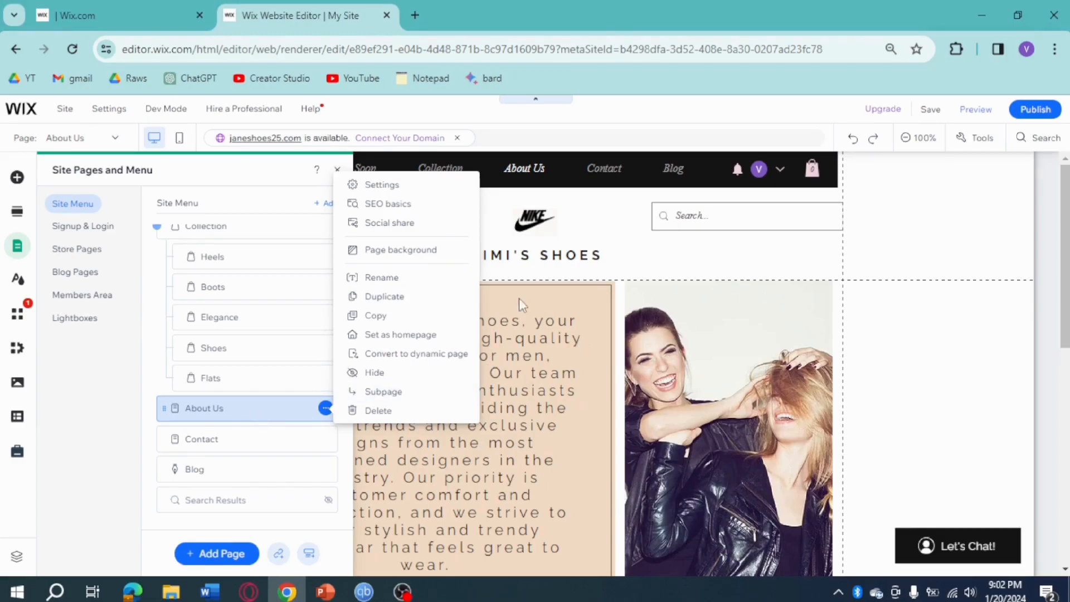
{"action": "left_click", "coordinate": [337, 170]}
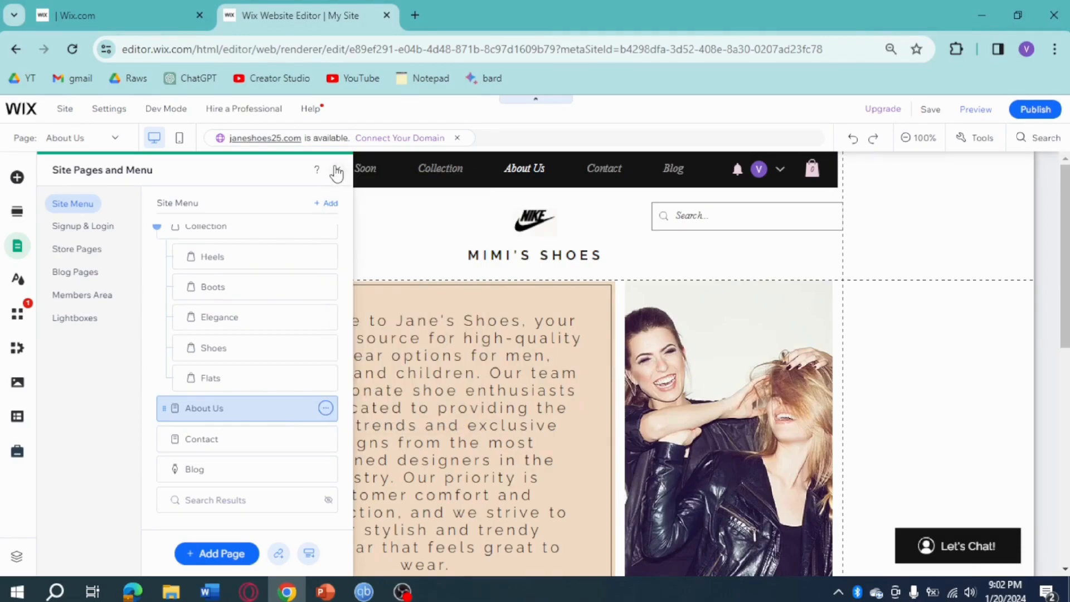
{"action": "left_click", "coordinate": [337, 170]}
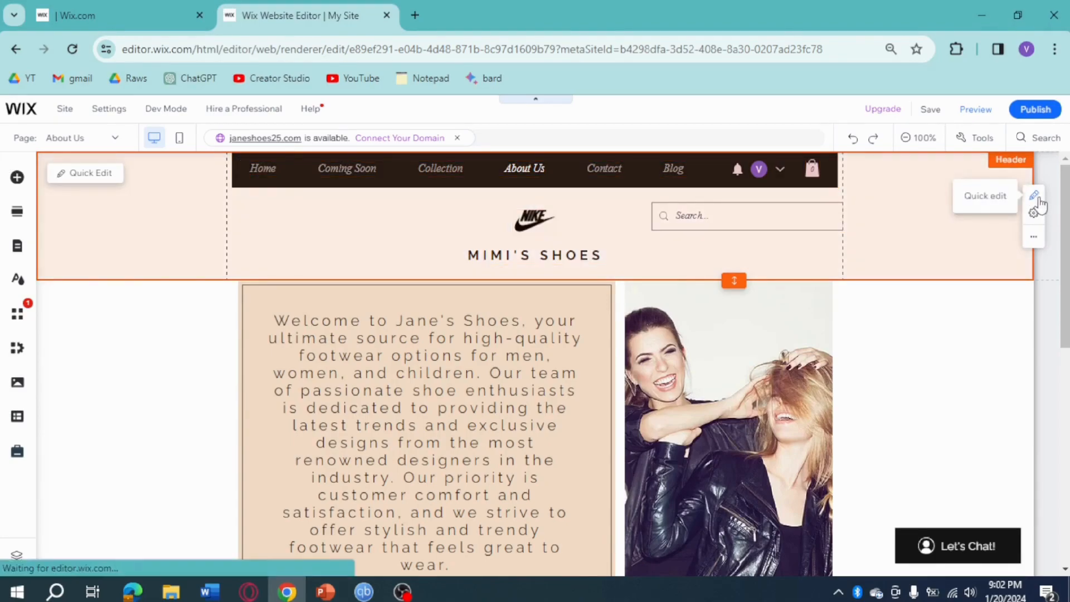
Open Quick Edit for the header and review the search bar's settings
{"action": "left_click", "coordinate": [1036, 198]}
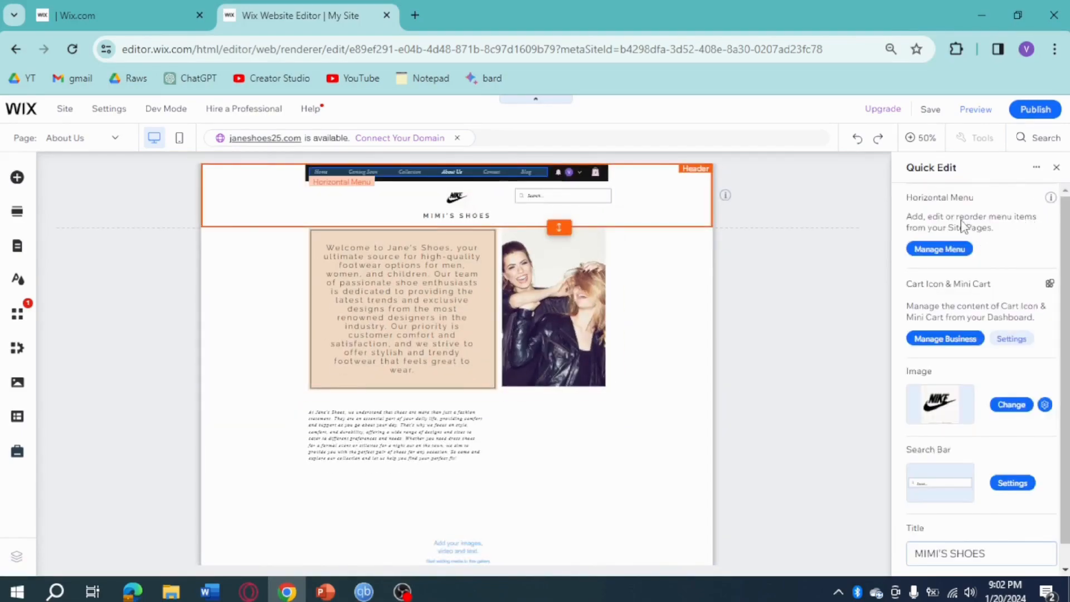
{"action": "scroll", "coordinate": [945, 385], "scroll_direction": "down", "scroll_amount": 1}
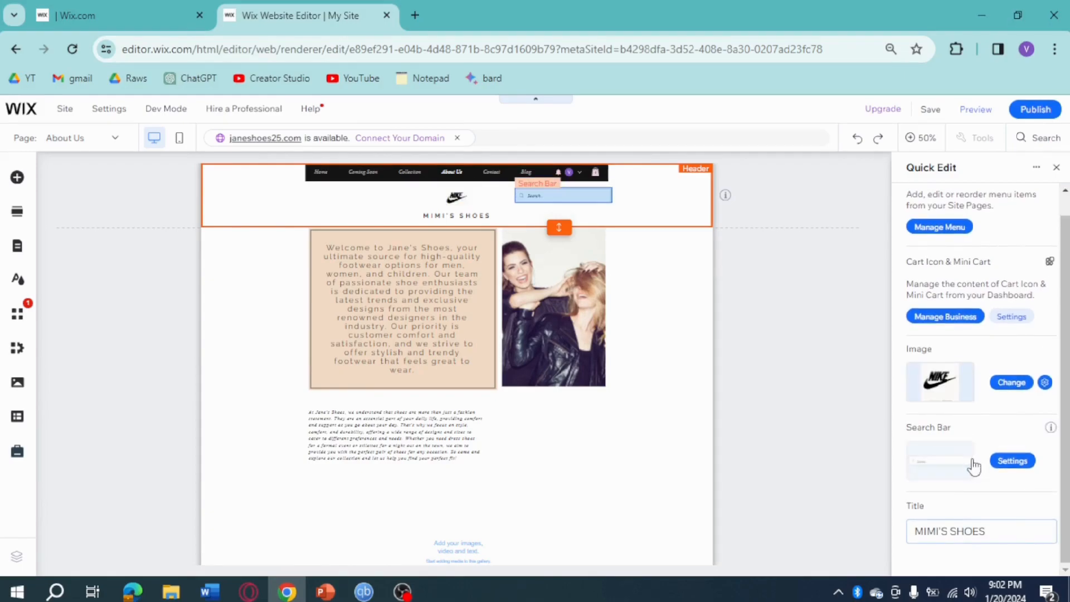
{"action": "left_click", "coordinate": [1023, 465]}
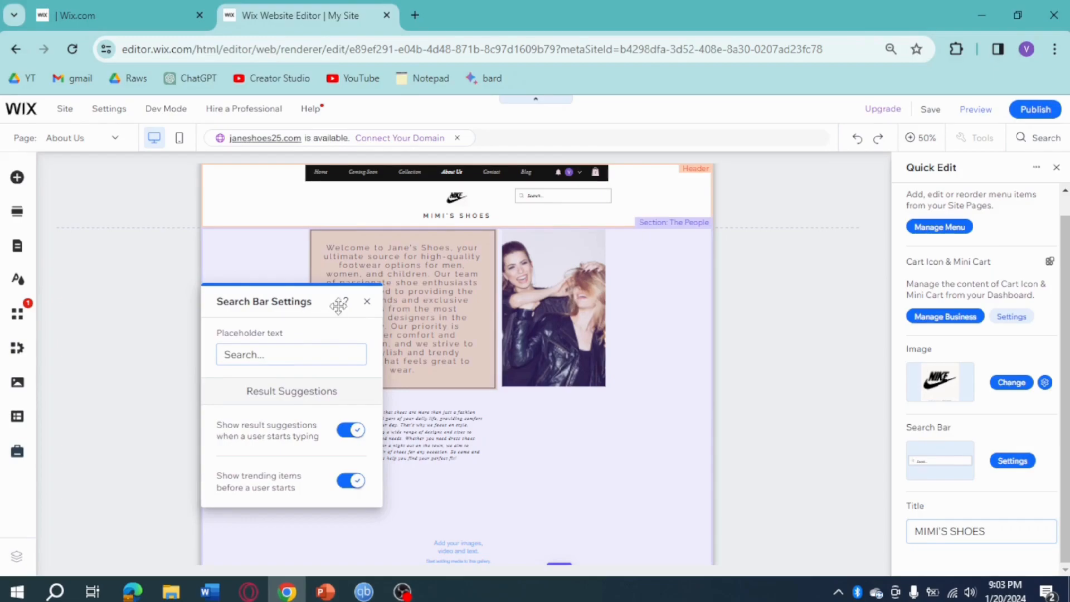
{"action": "left_click", "coordinate": [367, 301]}
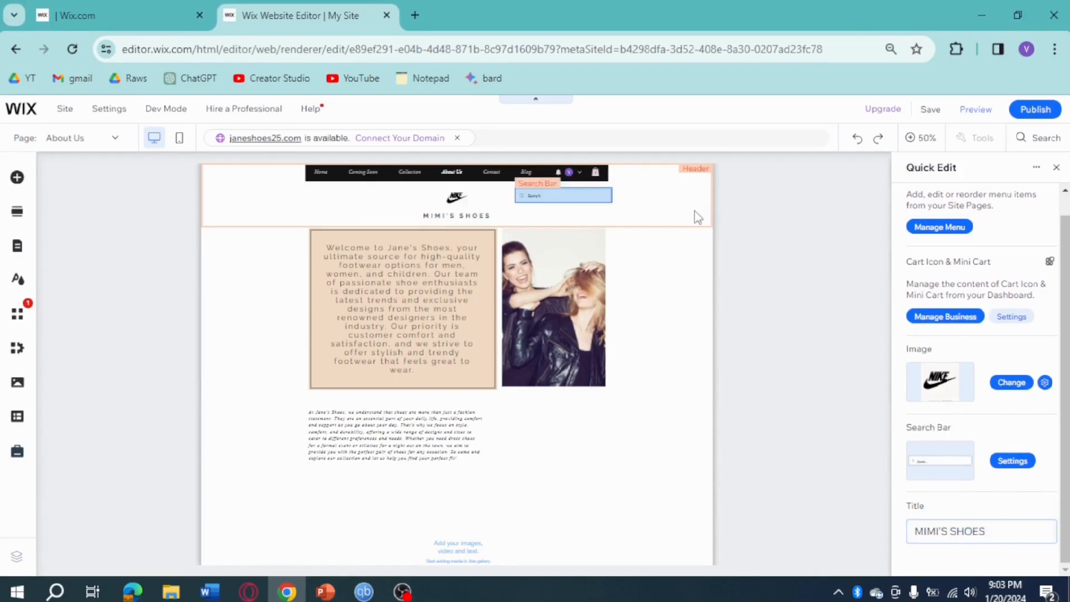
Set the background colour of The People section on the About Us page to the light pink theme colour #EED3E0
{"action": "left_click", "coordinate": [687, 339]}
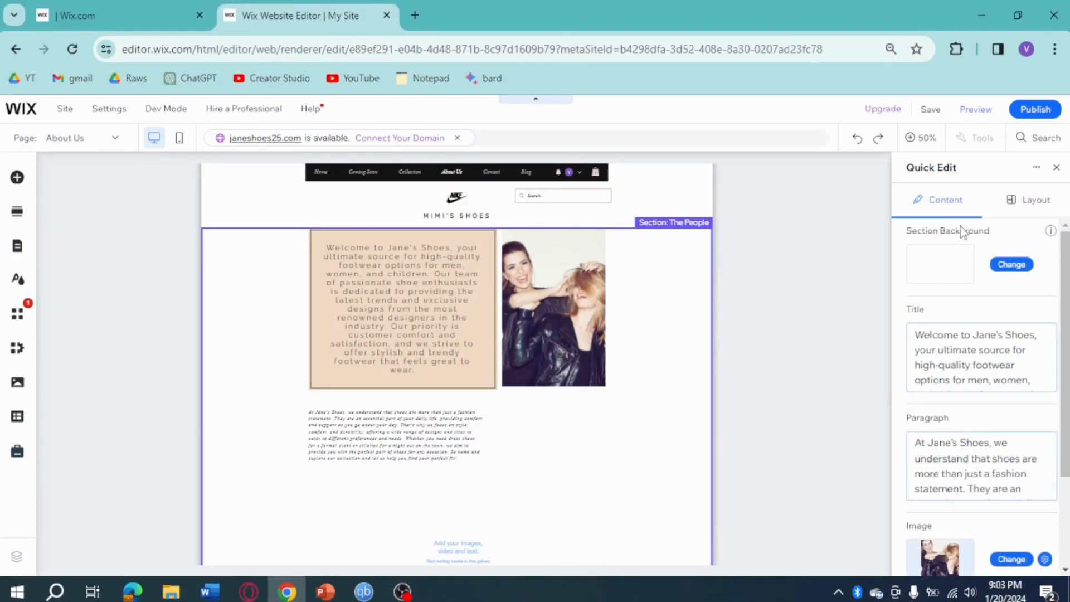
{"action": "left_click", "coordinate": [1006, 270]}
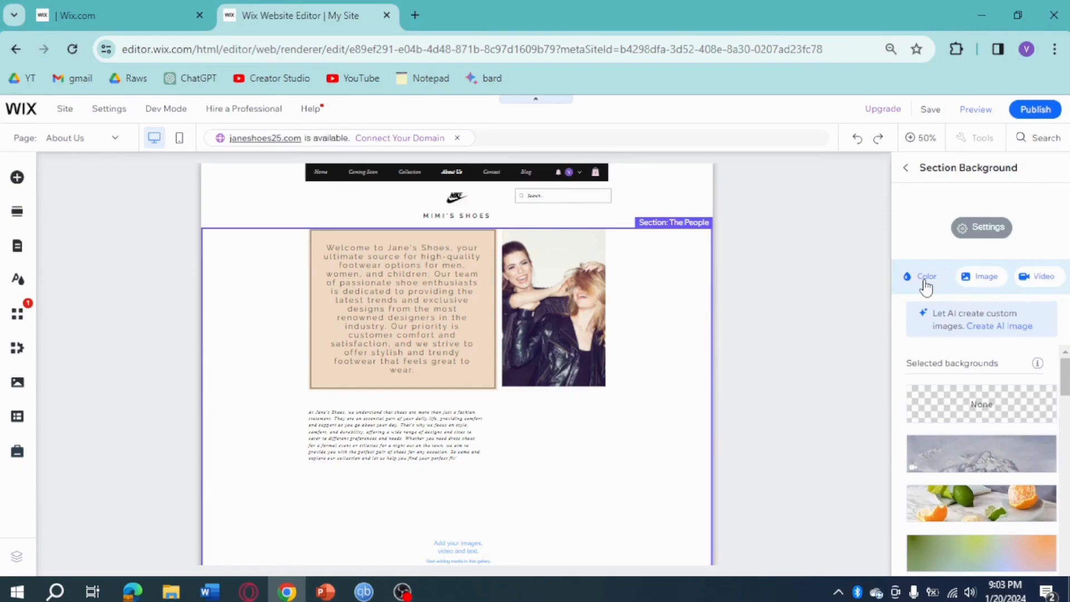
{"action": "left_click", "coordinate": [924, 279]}
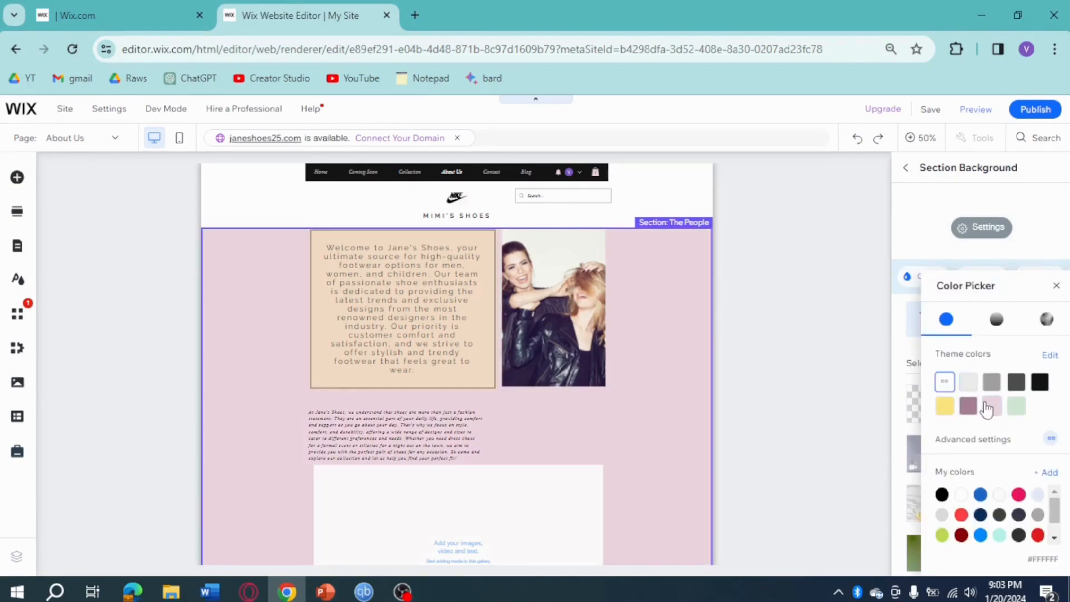
{"action": "left_click", "coordinate": [989, 411]}
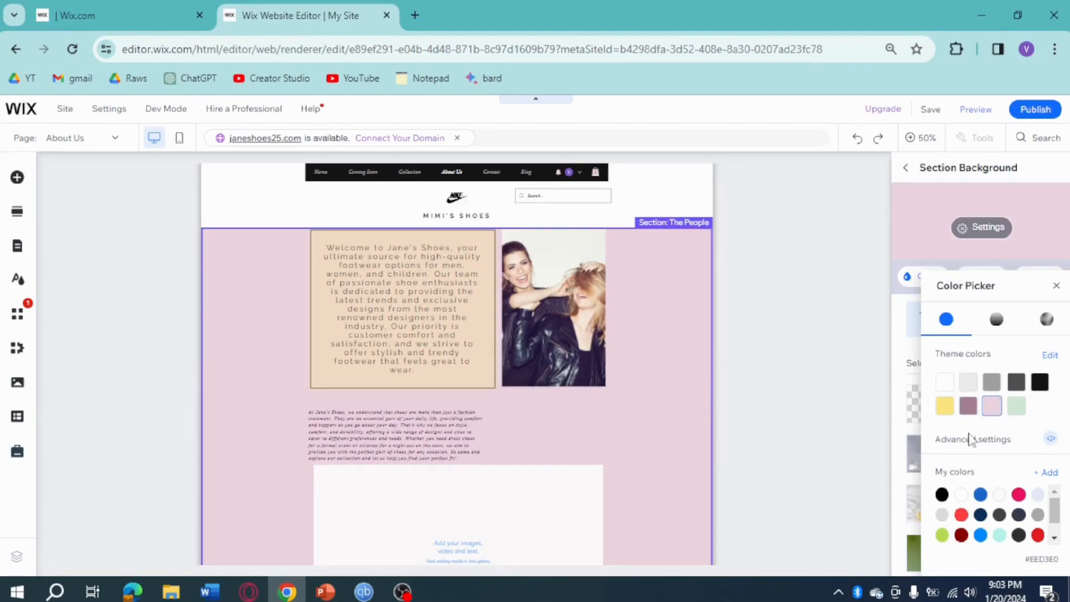
{"action": "left_click", "coordinate": [1056, 286]}
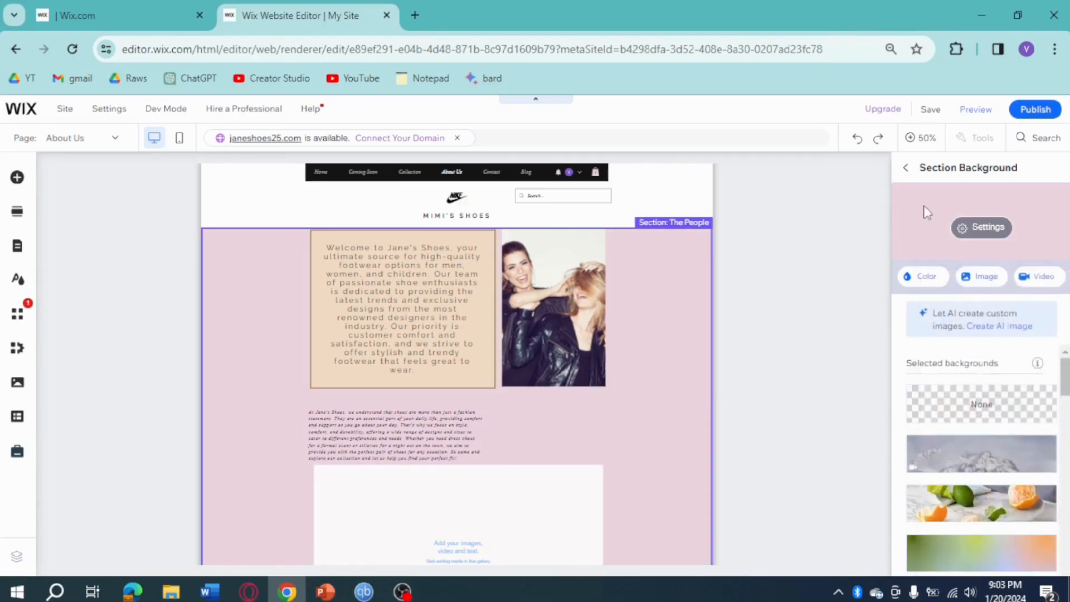
{"action": "left_click", "coordinate": [907, 170]}
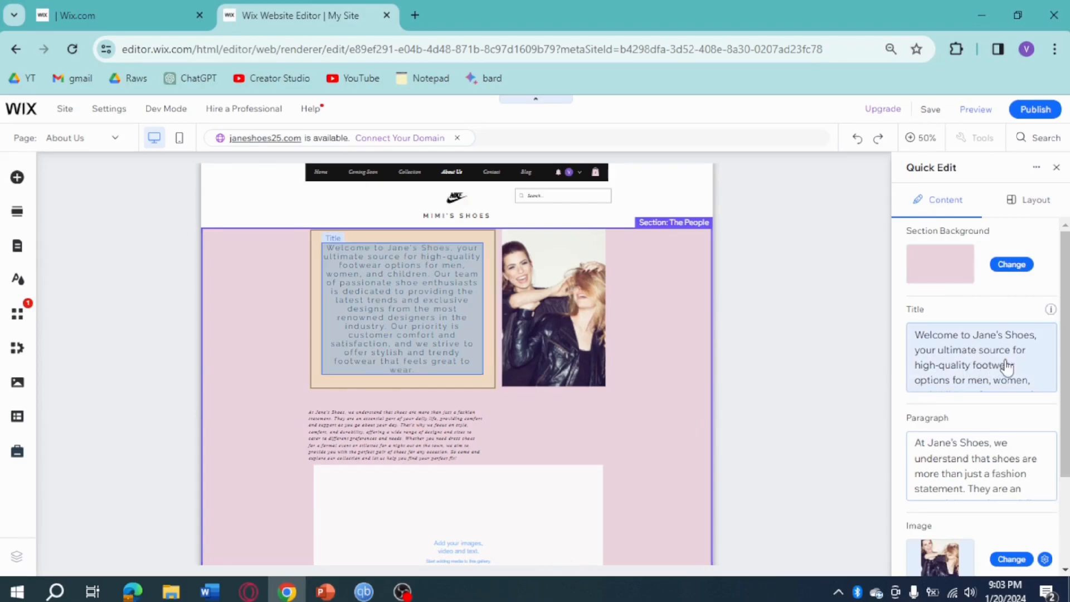
Replace the title text of The People section with "We are pioneers"
{"action": "left_click", "coordinate": [959, 374]}
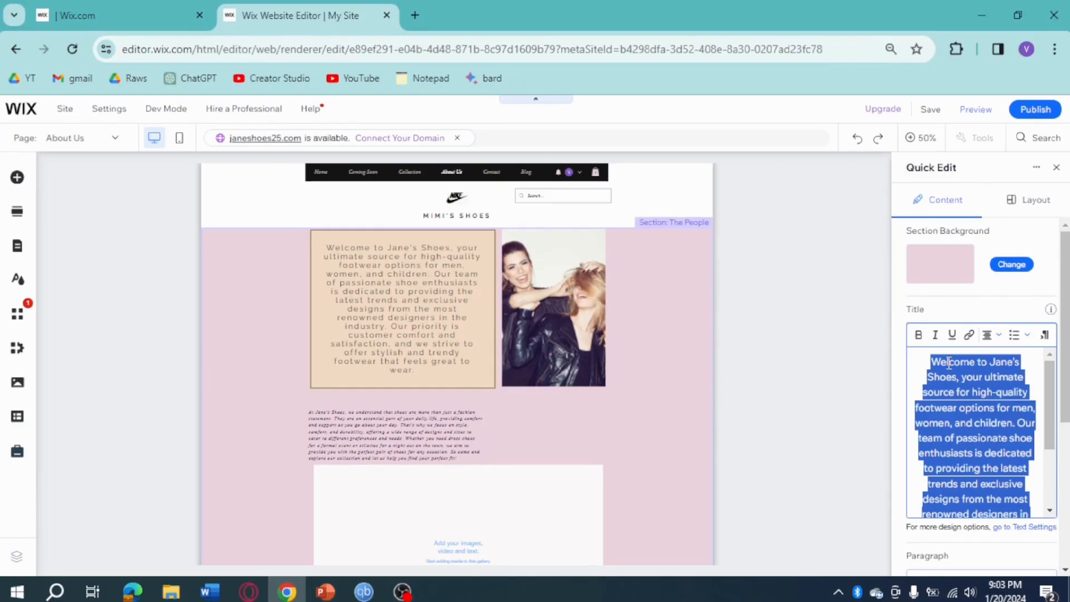
{"action": "type", "text": "We are io"}
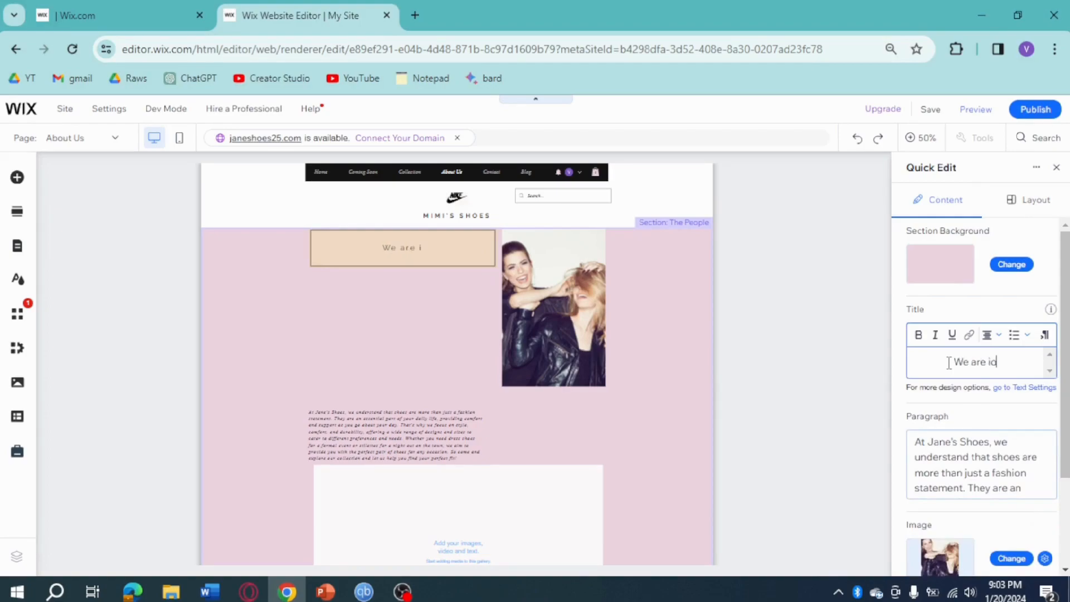
{"action": "key", "text": "BackSpace"}
{"action": "key", "text": "BackSpace"}
{"action": "key", "text": "BackSpace"}
{"action": "type", "text": "io"}
{"action": "key", "text": "BackSpace"}
{"action": "key", "text": "BackSpace"}
{"action": "type", "text": "pioneers"}
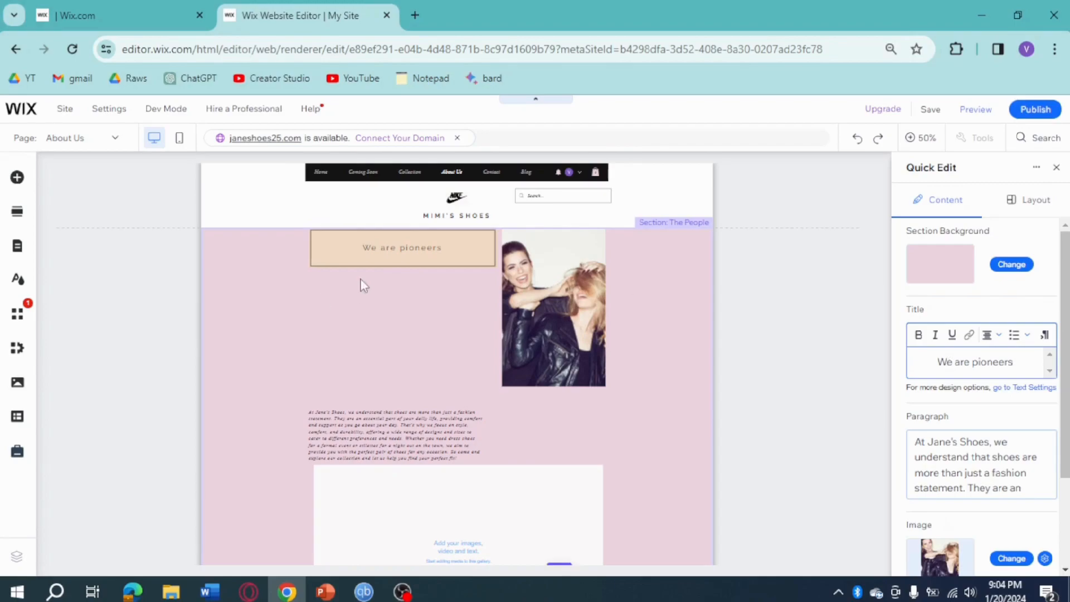
{"action": "left_click", "coordinate": [440, 279]}
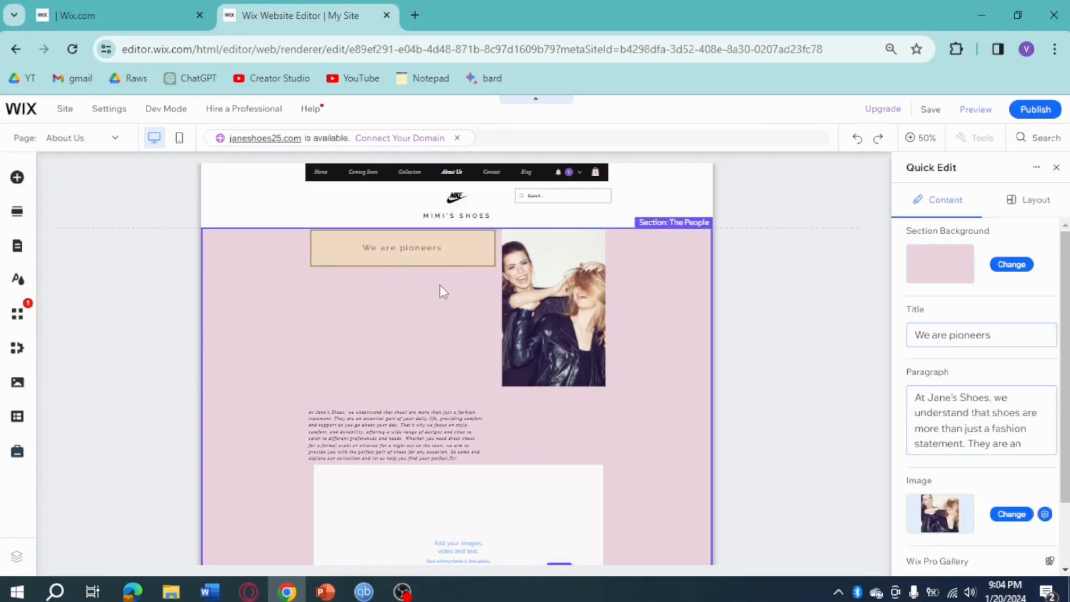
Review the paragraph, image and Wix Pro Gallery settings of The People section, and reopen the list of site pages
{"action": "left_click", "coordinate": [986, 419]}
{"action": "scroll", "coordinate": [993, 413], "scroll_direction": "down", "scroll_amount": 3}
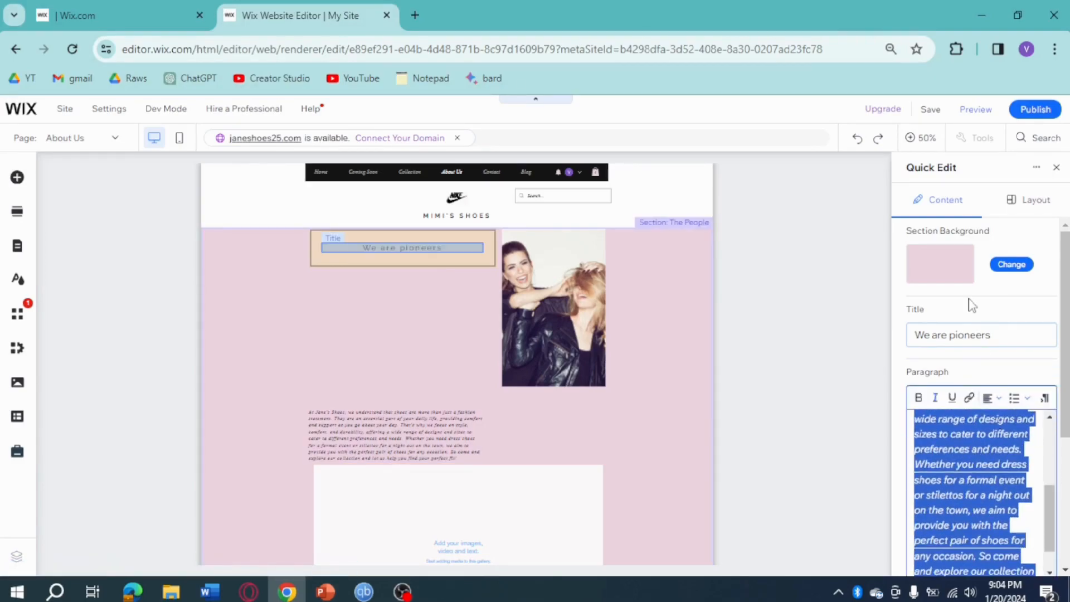
{"action": "scroll", "coordinate": [968, 303], "scroll_direction": "down", "scroll_amount": 3}
{"action": "scroll", "coordinate": [968, 299], "scroll_direction": "down", "scroll_amount": 1}
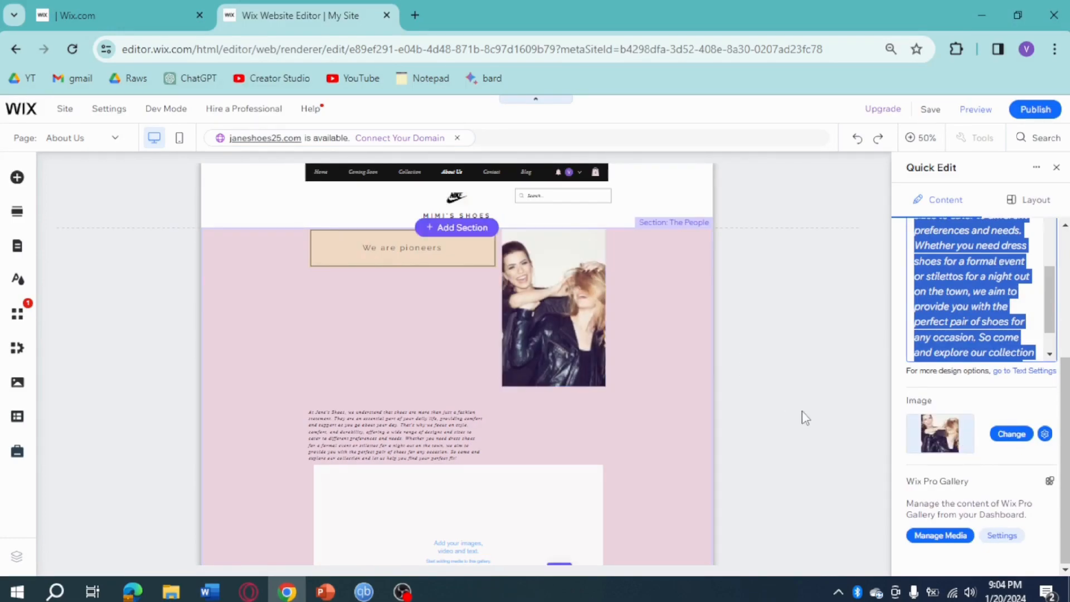
{"action": "scroll", "coordinate": [807, 417], "scroll_direction": "down", "scroll_amount": 1}
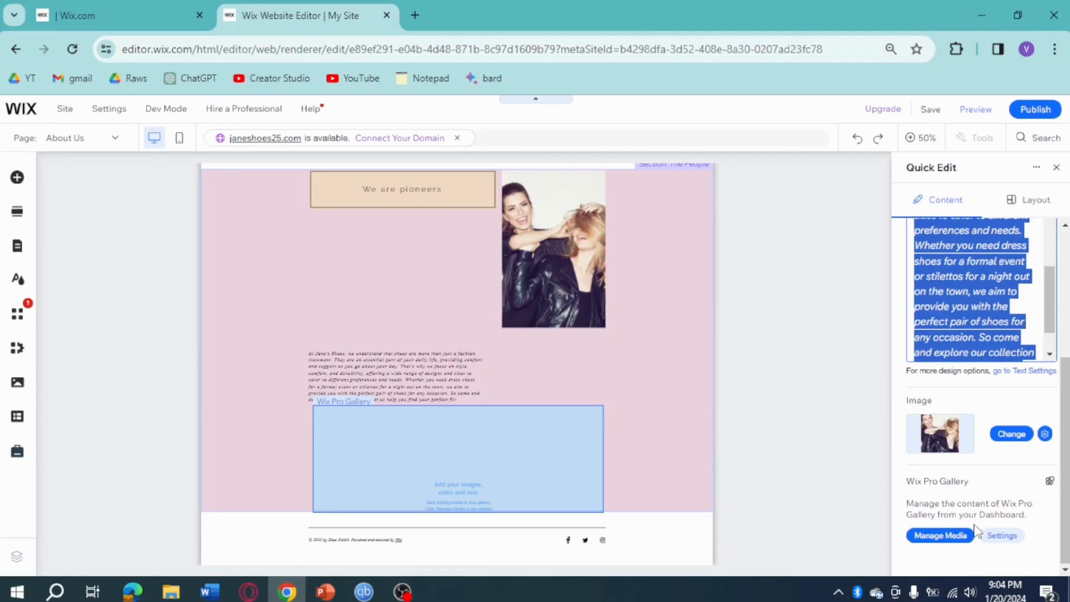
{"action": "left_click", "coordinate": [18, 255]}
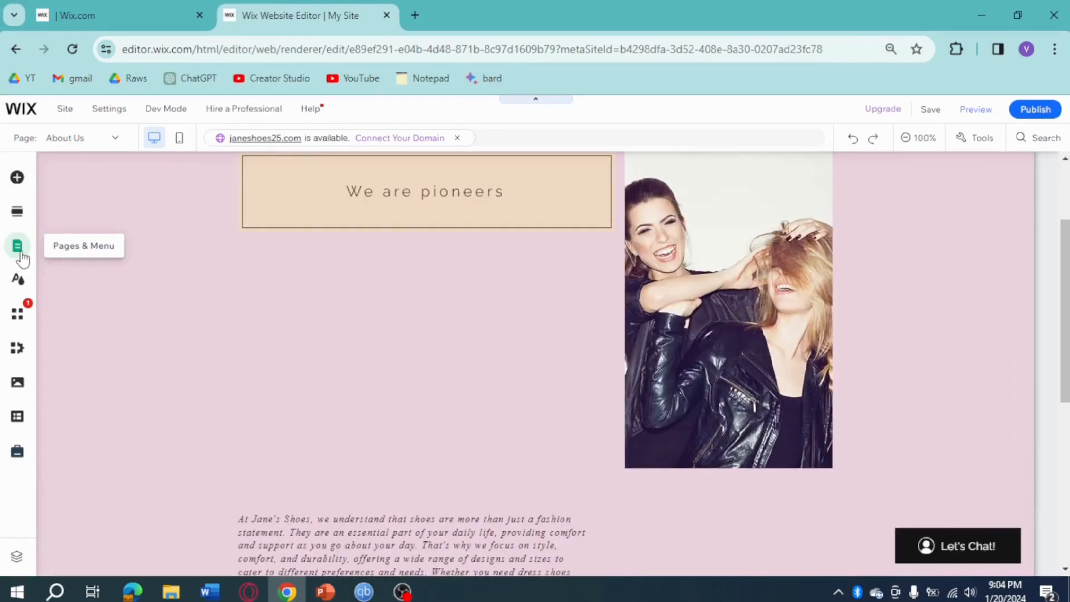
{"action": "left_click", "coordinate": [22, 256]}
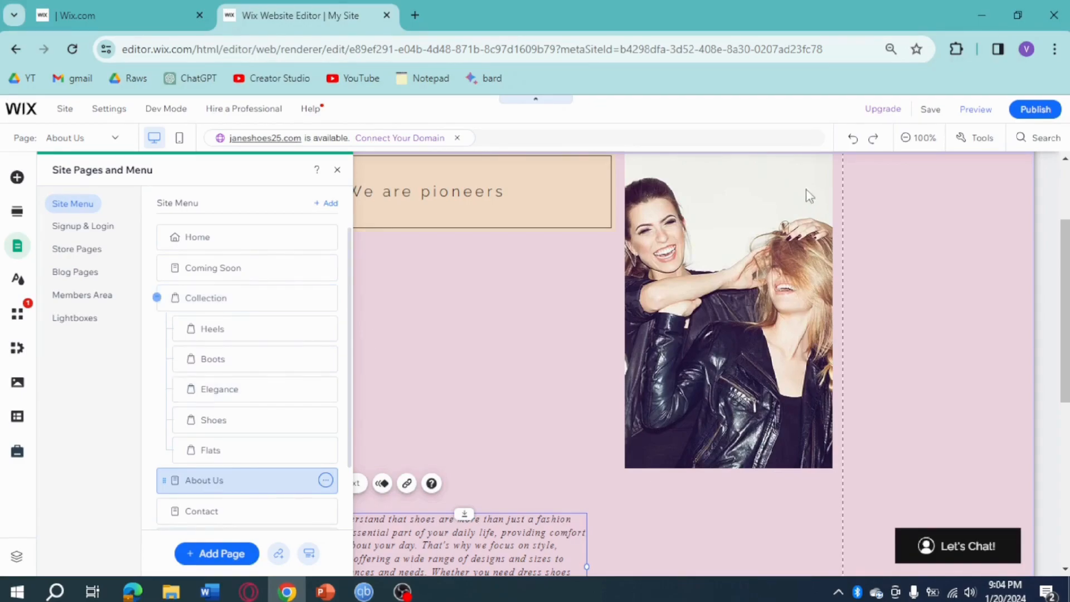
Publish the site and open the About Us page on the live site
{"action": "mouse_move", "coordinate": [1047, 115]}
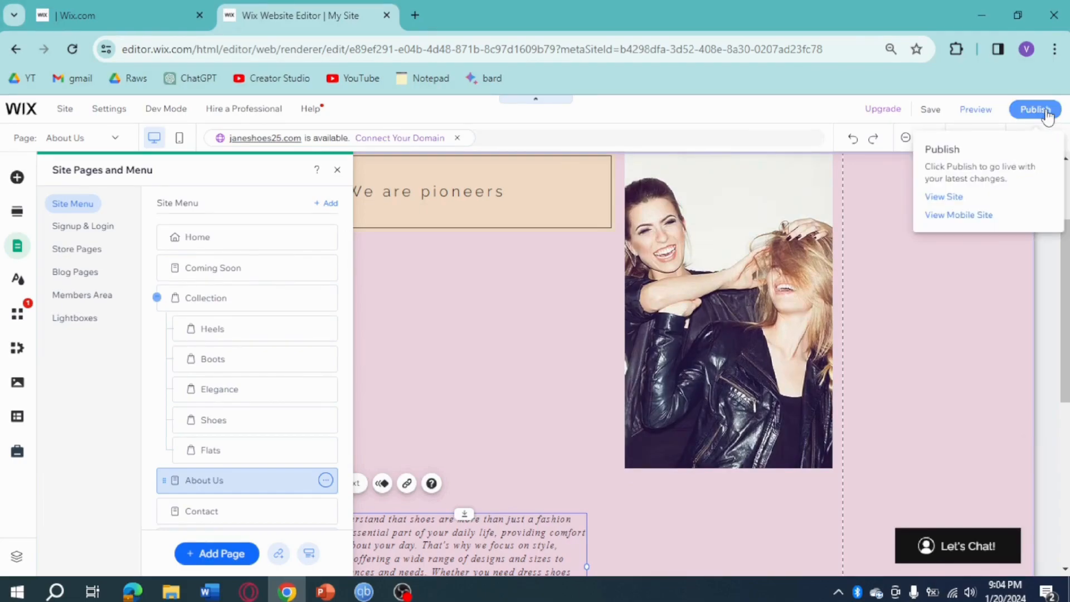
{"action": "left_click", "coordinate": [1046, 113]}
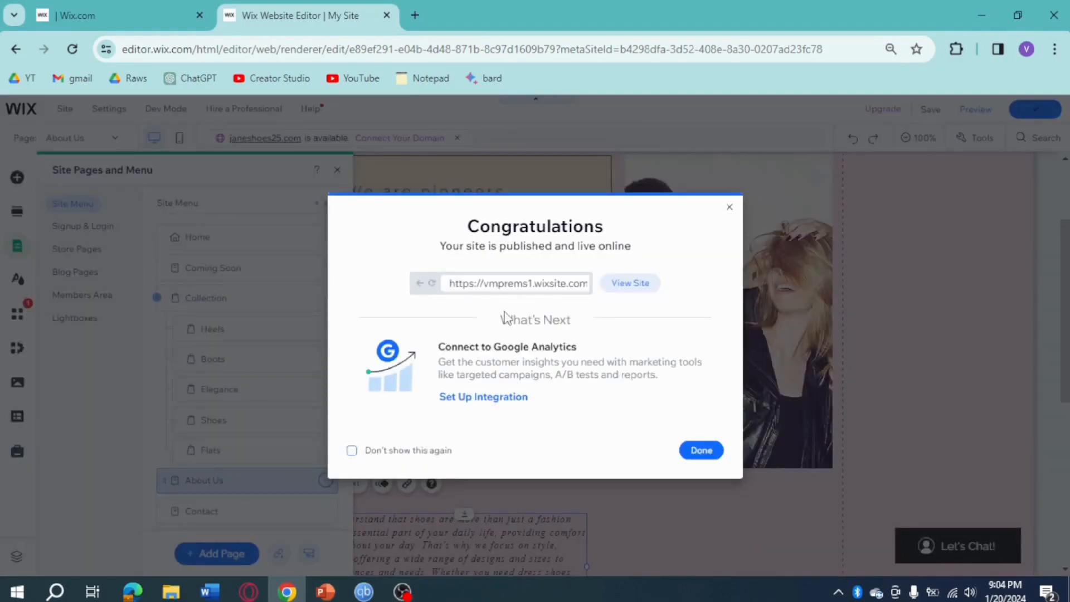
{"action": "left_click", "coordinate": [622, 284]}
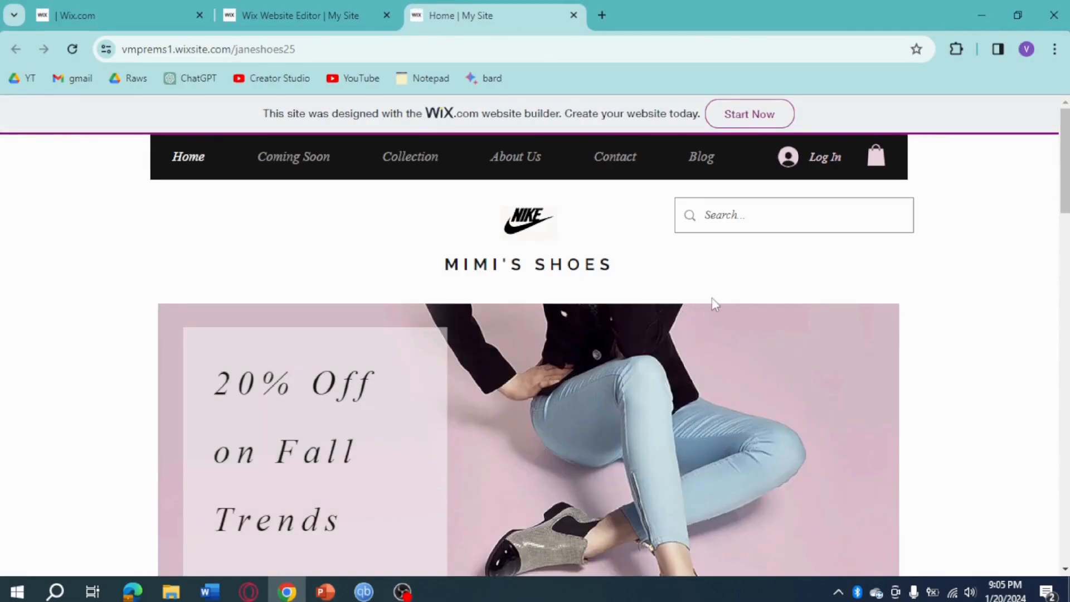
{"action": "left_click", "coordinate": [516, 157]}
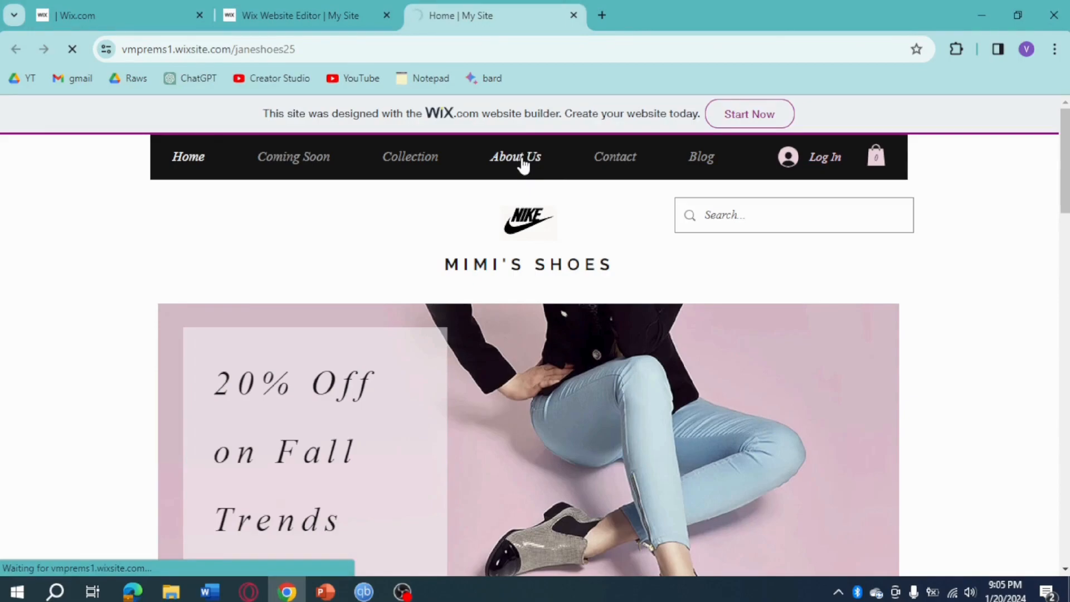